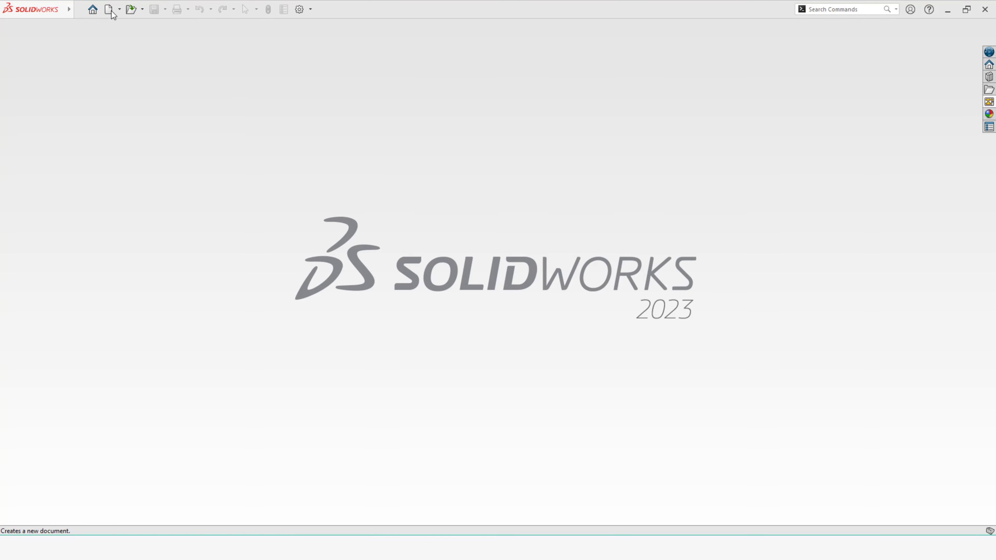
Create a new drawing using the standard B (ANSI) Landscape sheet format.
{"action": "left_click", "coordinate": [112, 12]}
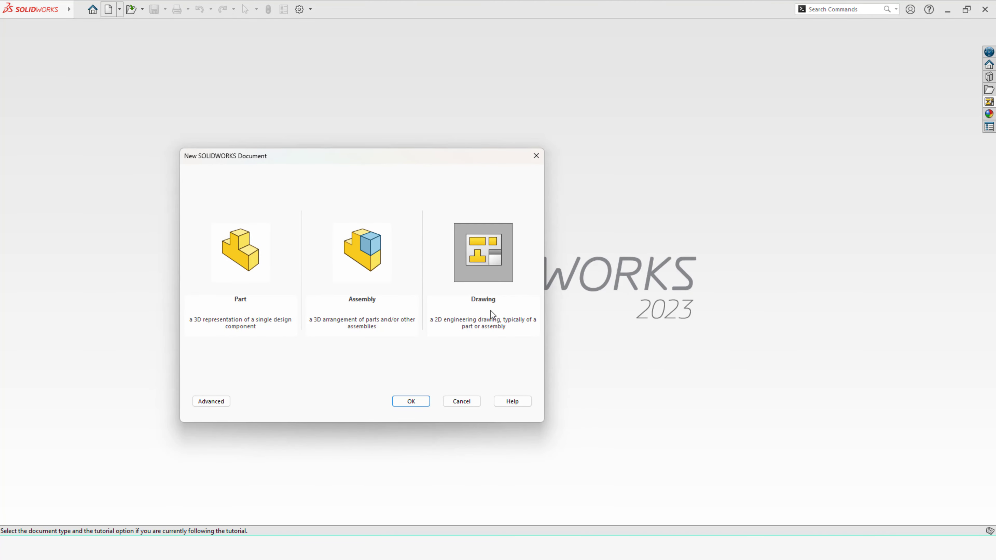
{"action": "left_click", "coordinate": [428, 402]}
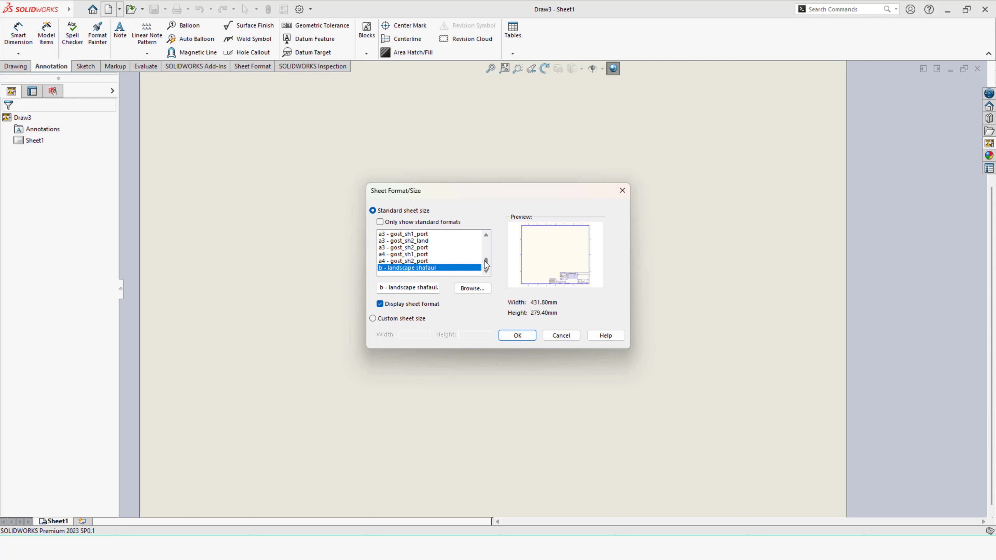
{"action": "left_click", "coordinate": [380, 222]}
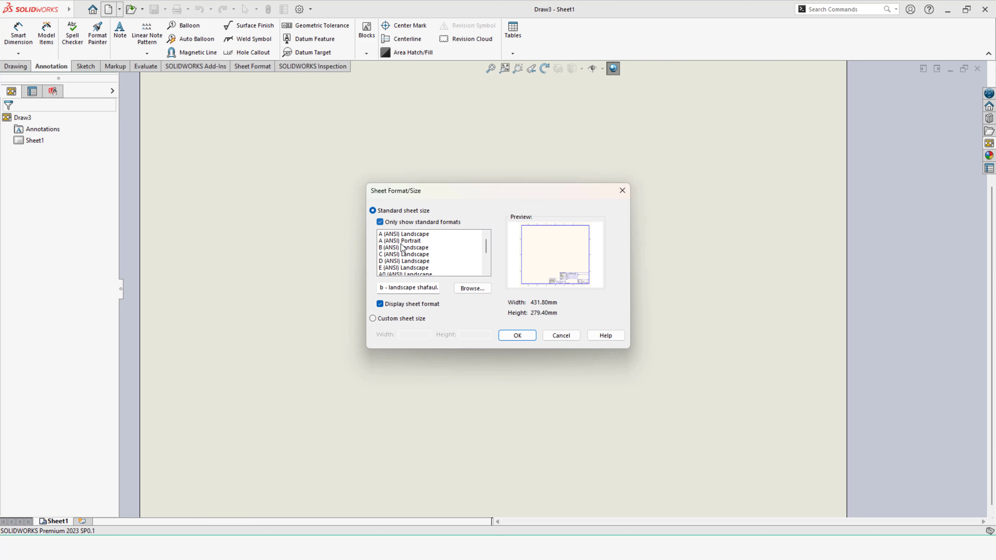
{"action": "left_click_drag", "start_coordinate": [487, 245], "coordinate": [487, 260]}
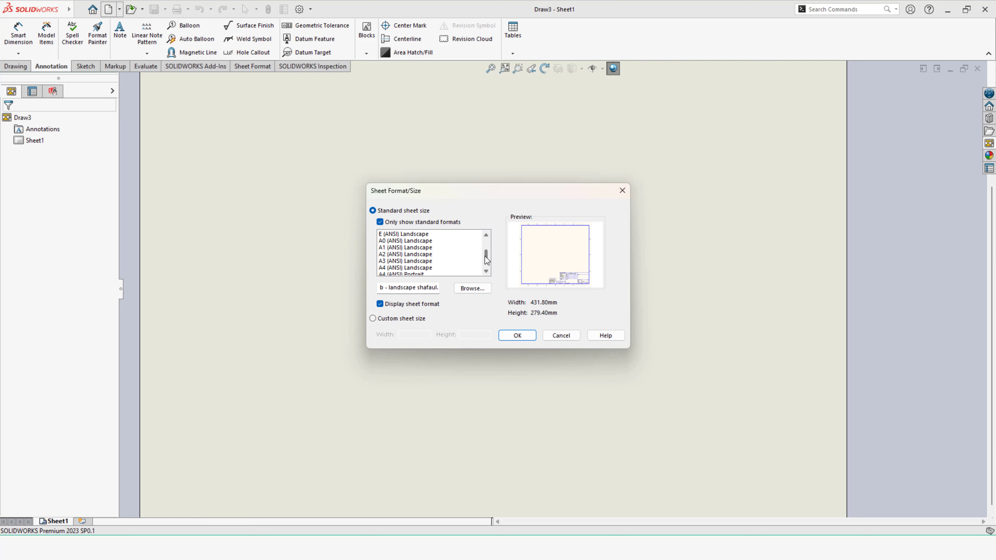
{"action": "left_click", "coordinate": [373, 318]}
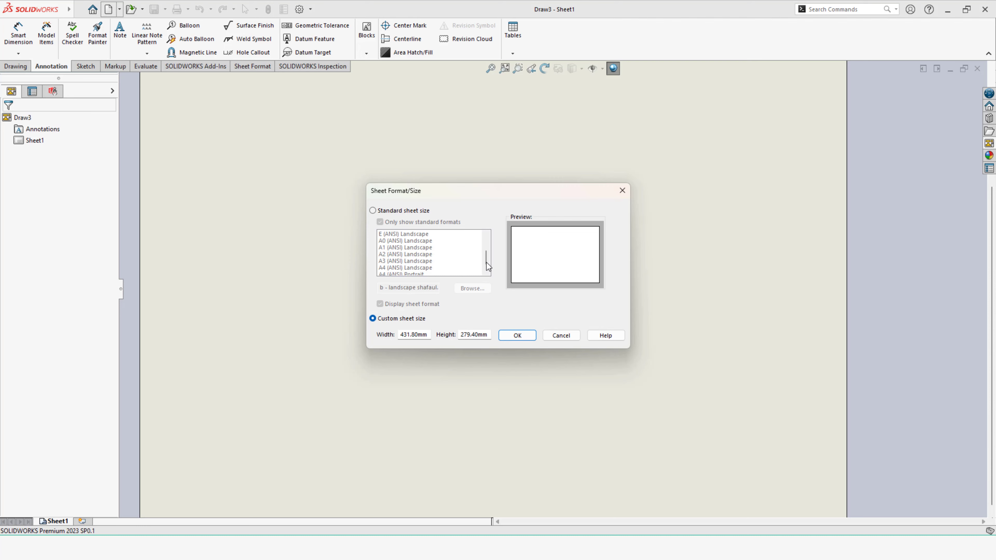
{"action": "left_click", "coordinate": [373, 210]}
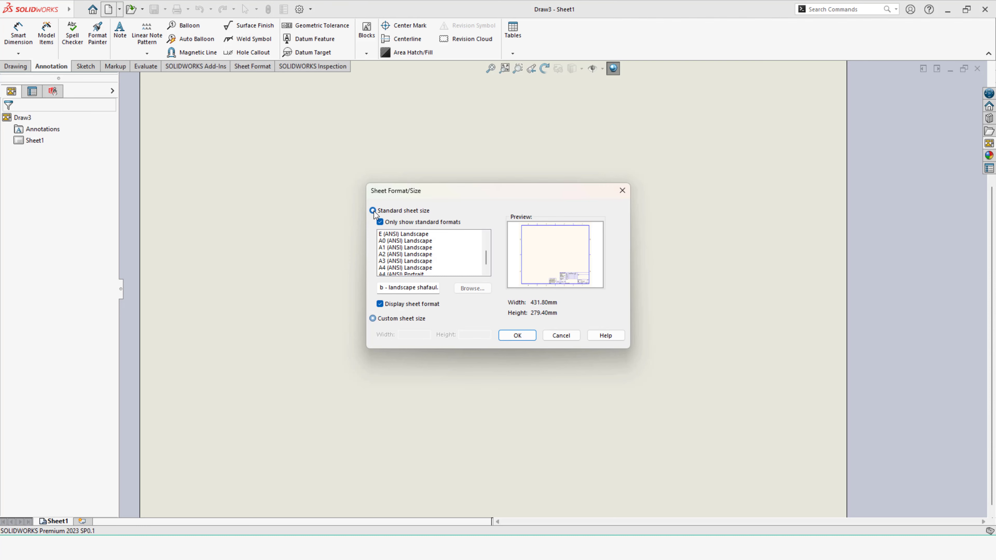
{"action": "left_click_drag", "start_coordinate": [486, 262], "coordinate": [485, 247]}
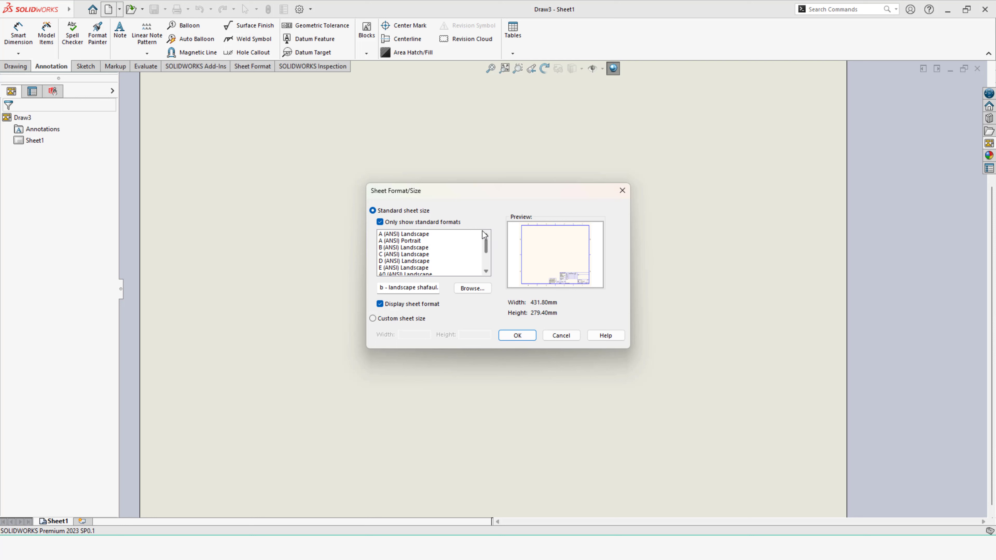
{"action": "left_click", "coordinate": [406, 248]}
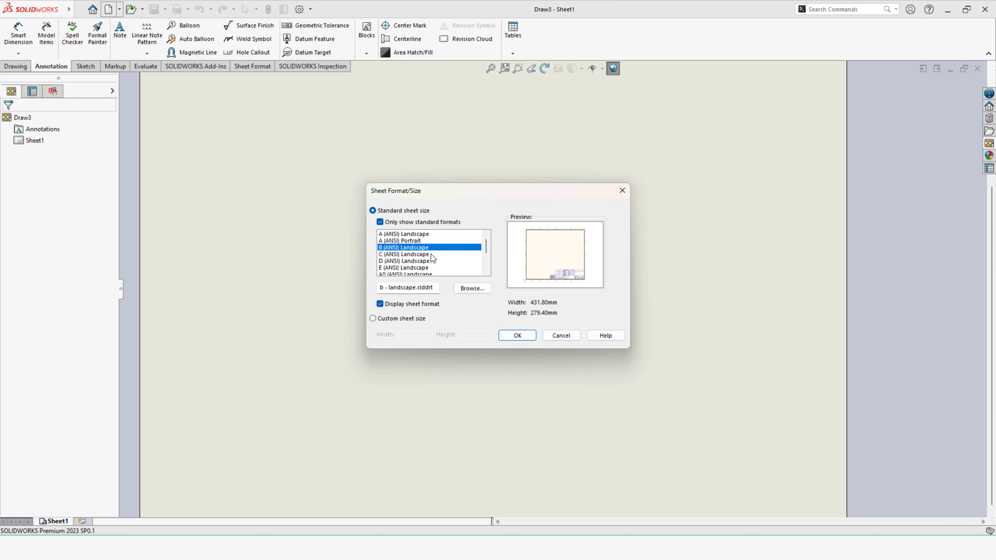
{"action": "left_click", "coordinate": [520, 336]}
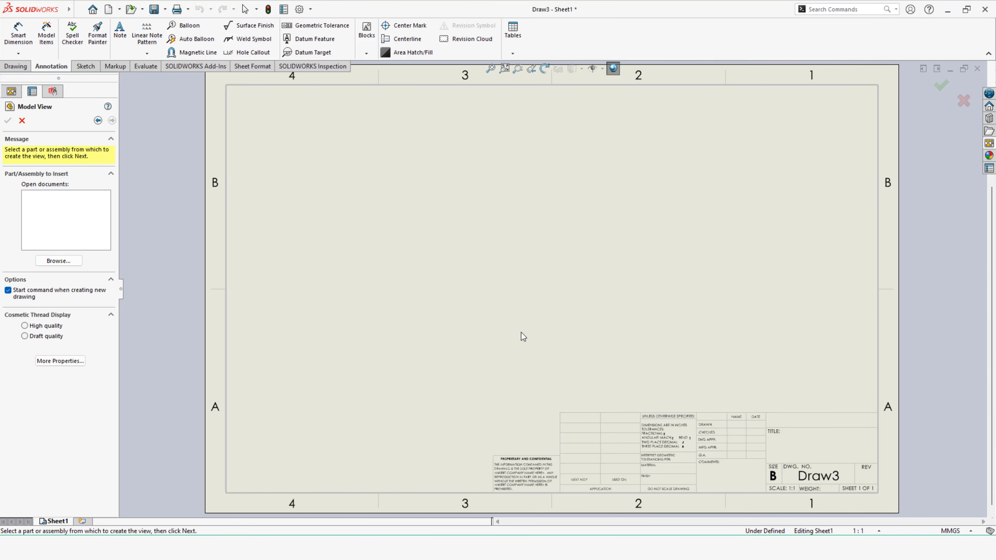
Dismiss Model View, zoom to the title block and enter Edit Sheet Format.
{"action": "left_click", "coordinate": [22, 121]}
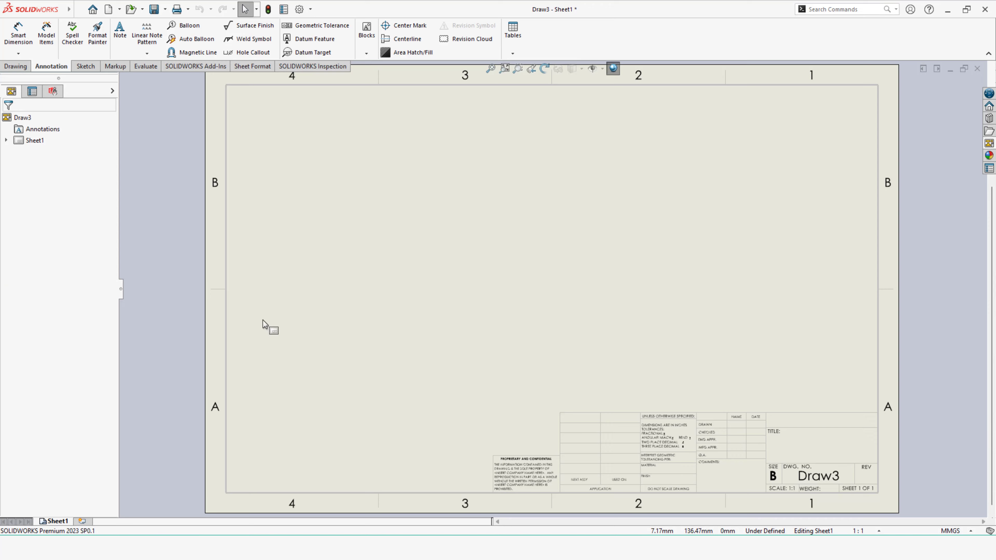
{"action": "scroll", "coordinate": [845, 505], "scroll_direction": "down", "scroll_amount": 3}
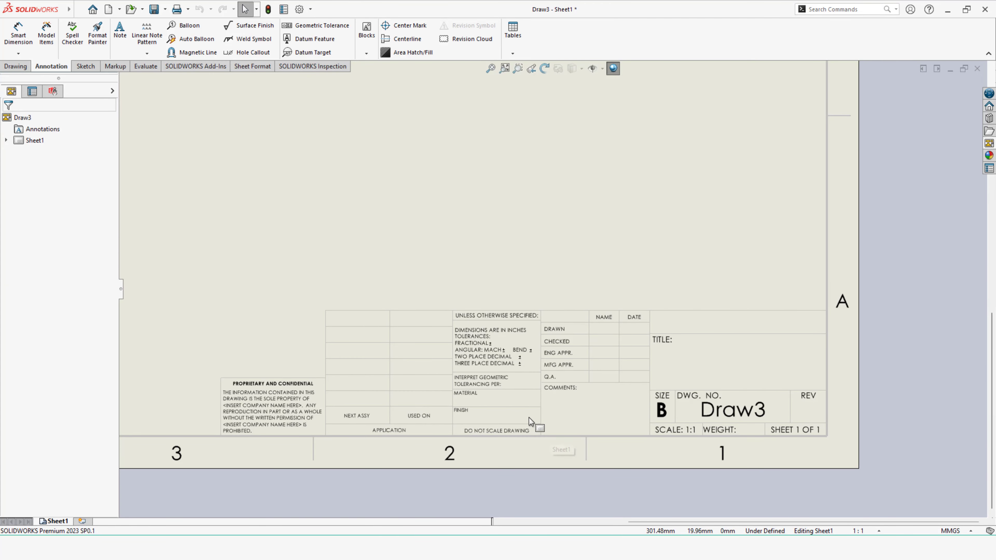
{"action": "scroll", "coordinate": [529, 418], "scroll_direction": "down", "scroll_amount": 1}
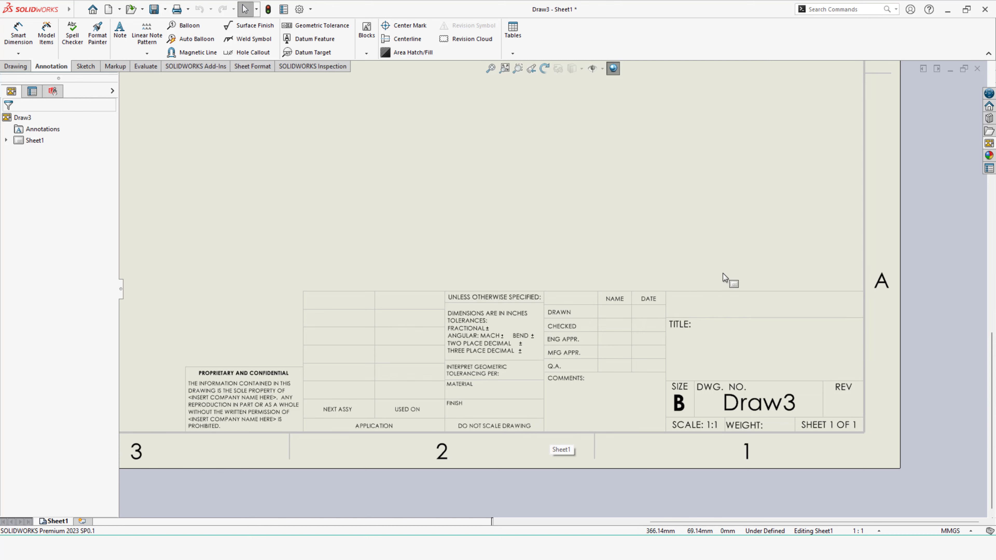
{"action": "right_click", "coordinate": [738, 274]}
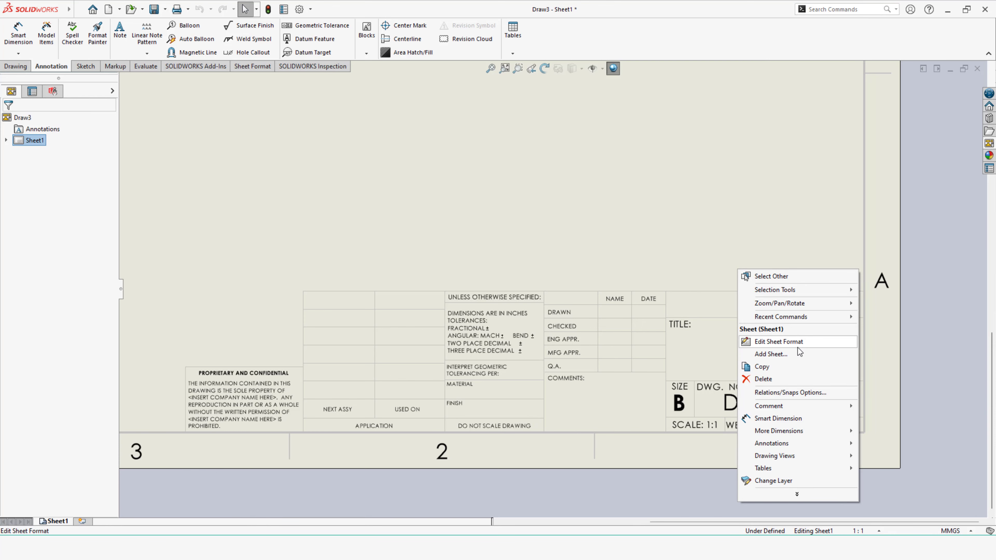
{"action": "left_click", "coordinate": [780, 342]}
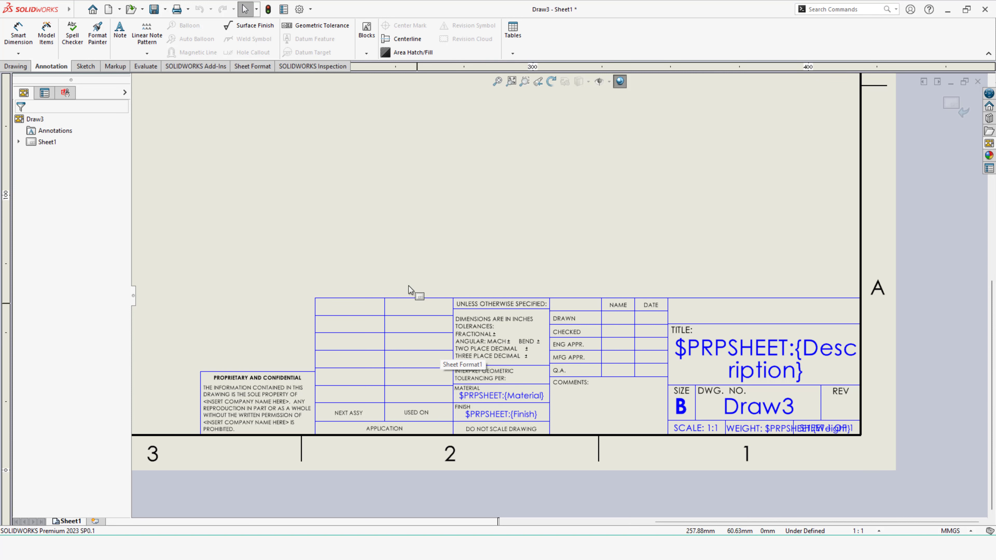
Power-trim the second-column row lines and blank boxes above NEXT ASSY.
{"action": "left_click", "coordinate": [85, 66]}
{"action": "left_click", "coordinate": [126, 34]}
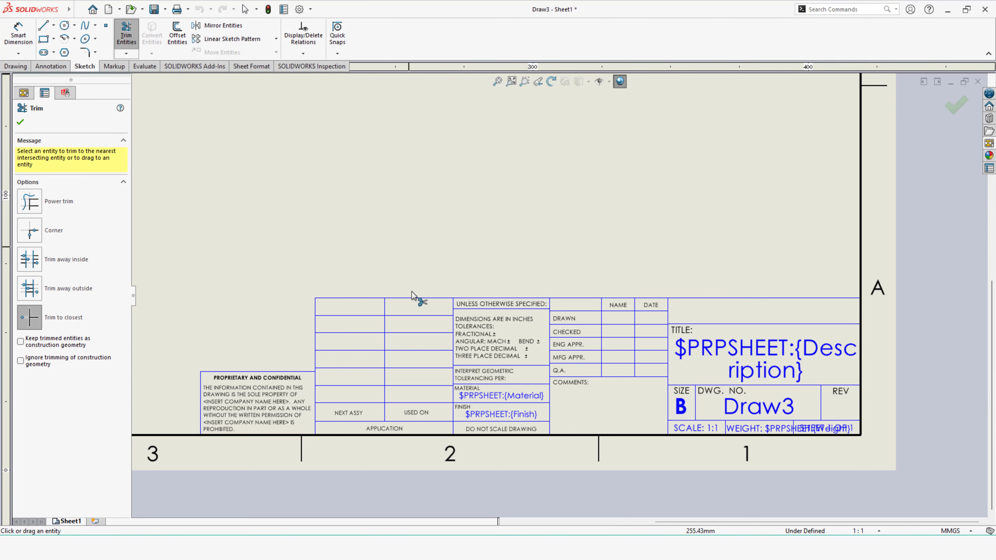
{"action": "left_click", "coordinate": [39, 202]}
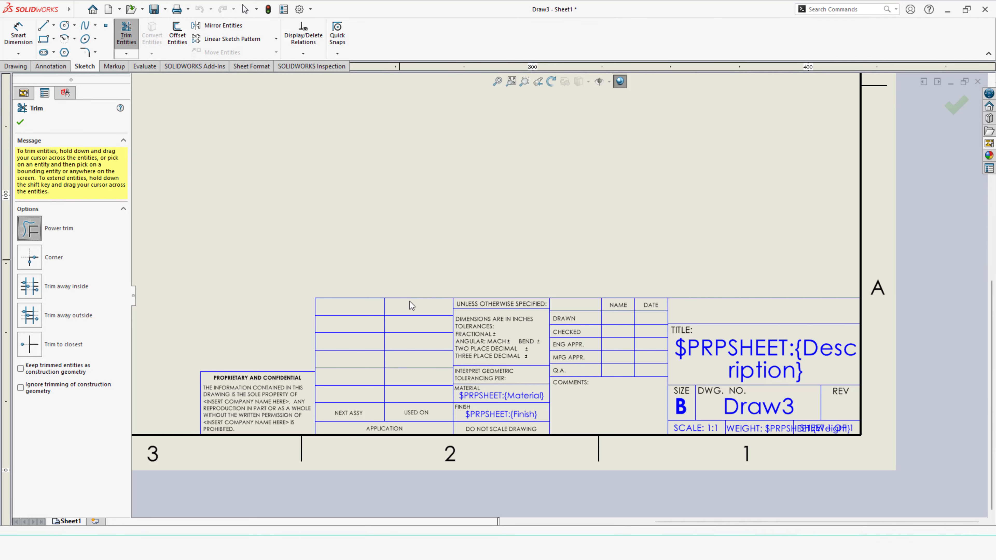
{"action": "left_click_drag", "start_coordinate": [415, 322], "coordinate": [415, 399]}
{"action": "mouse_move", "coordinate": [354, 269]}
{"action": "left_mouse_down"}
{"action": "mouse_move", "coordinate": [396, 378]}
{"action": "mouse_move", "coordinate": [307, 329]}
{"action": "left_mouse_up"}
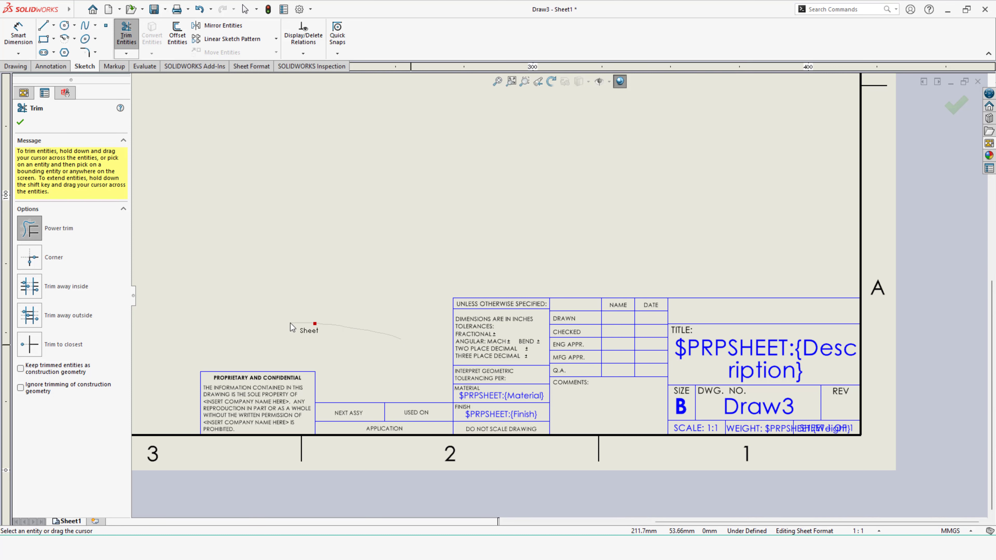
Move the title block's vertical line left into the cleared area.
{"action": "left_click", "coordinate": [19, 124]}
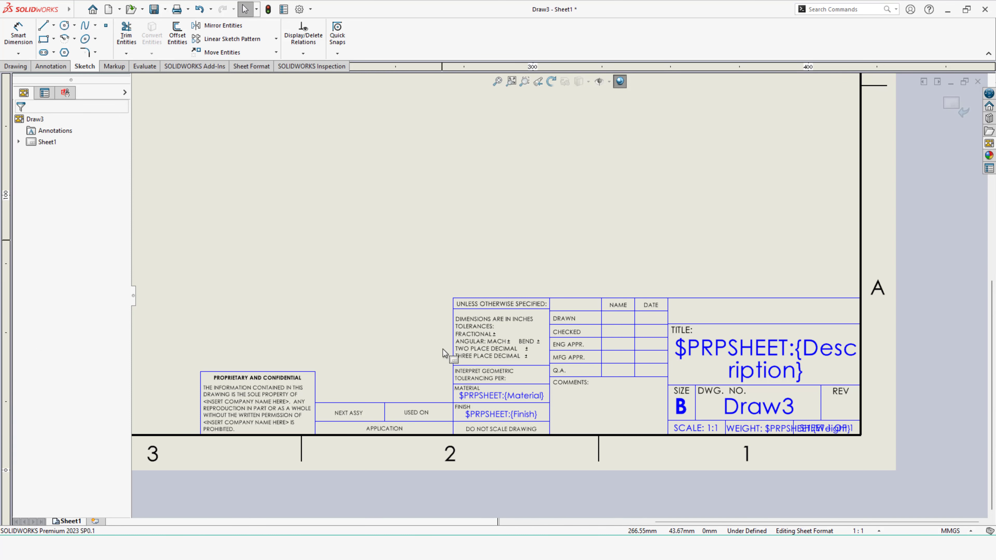
{"action": "left_click_drag", "start_coordinate": [453, 349], "coordinate": [315, 347]}
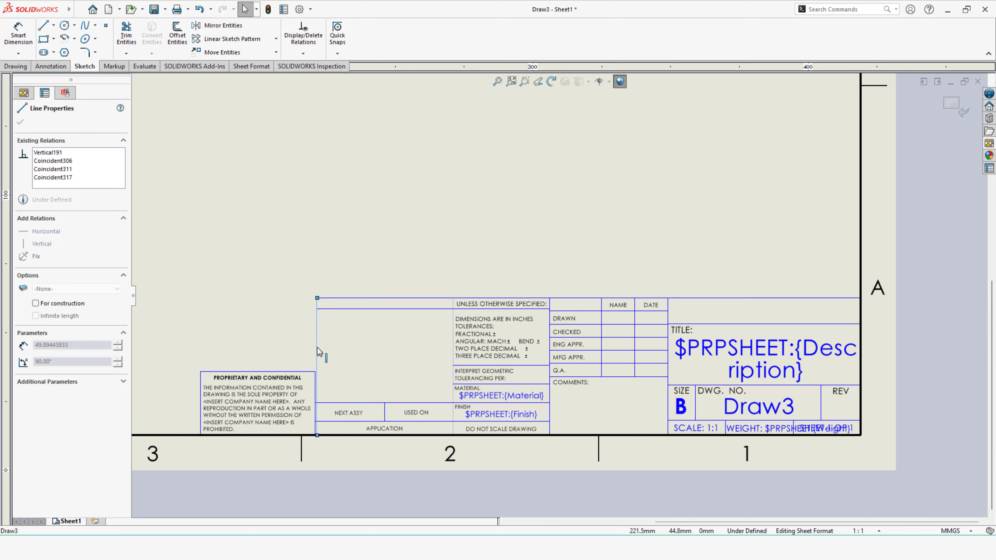
{"action": "left_click_drag", "start_coordinate": [315, 348], "coordinate": [317, 349]}
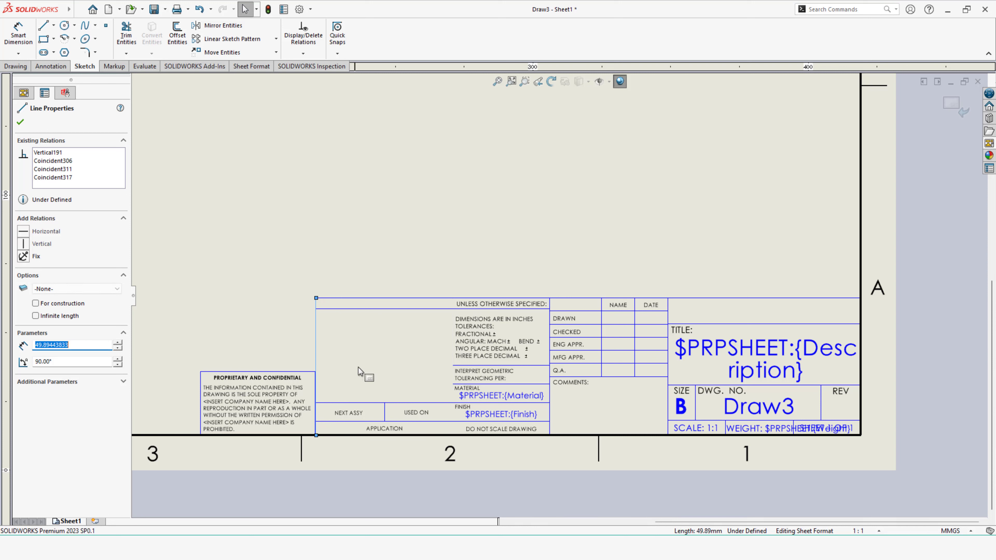
Move the UNLESS OTHERWISE SPECIFIED, tolerance, geometric and material notes left.
{"action": "left_click", "coordinate": [494, 304]}
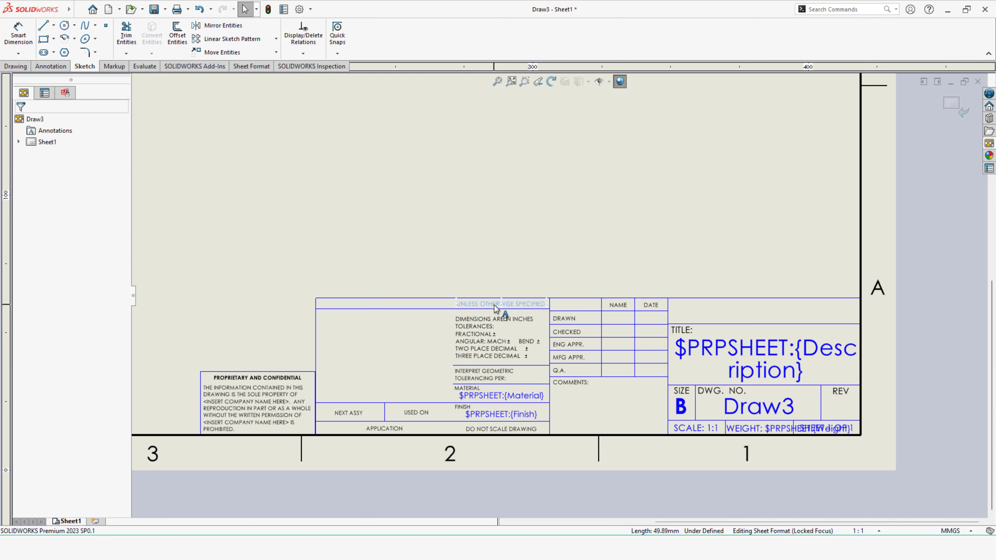
{"action": "left_click", "coordinate": [495, 353], "text": "ctrl"}
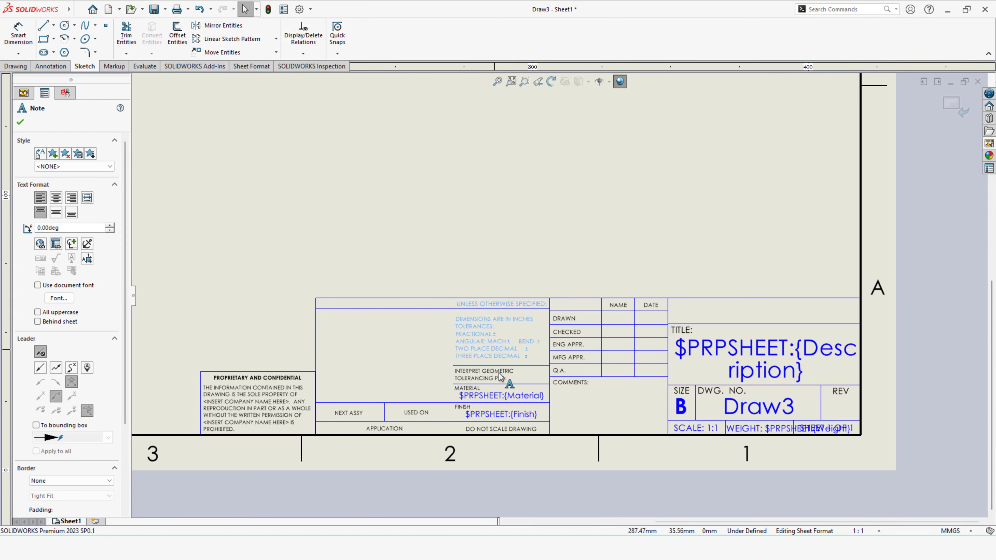
{"action": "left_click", "coordinate": [486, 375], "text": "ctrl"}
{"action": "left_click", "coordinate": [469, 391], "text": "ctrl"}
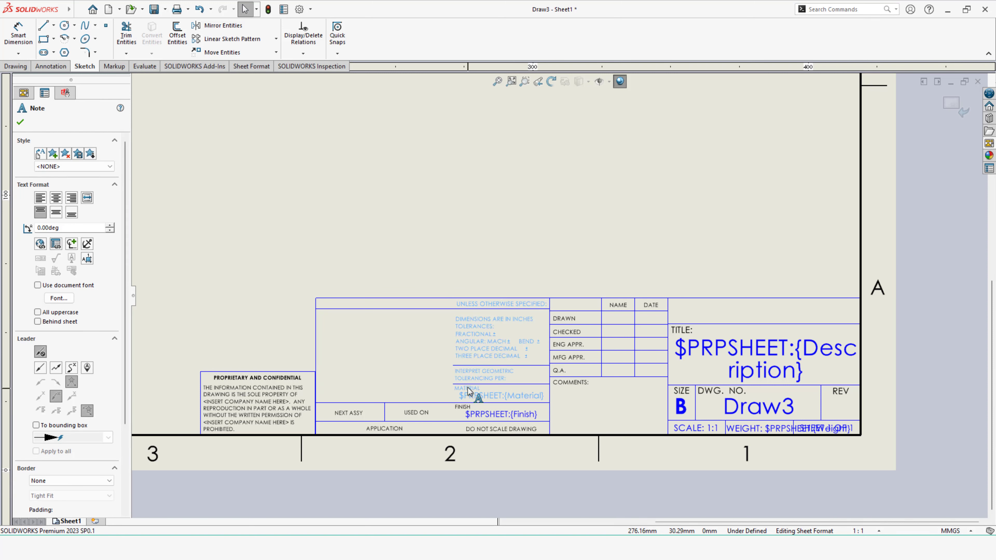
{"action": "left_click_drag", "start_coordinate": [500, 373], "coordinate": [365, 375]}
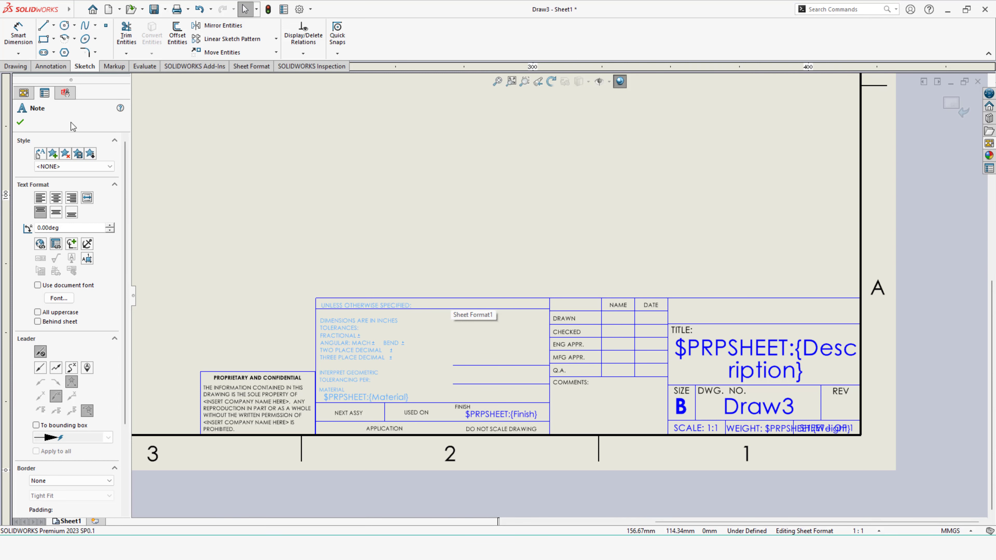
{"action": "left_click", "coordinate": [126, 52]}
{"action": "left_click", "coordinate": [158, 83]}
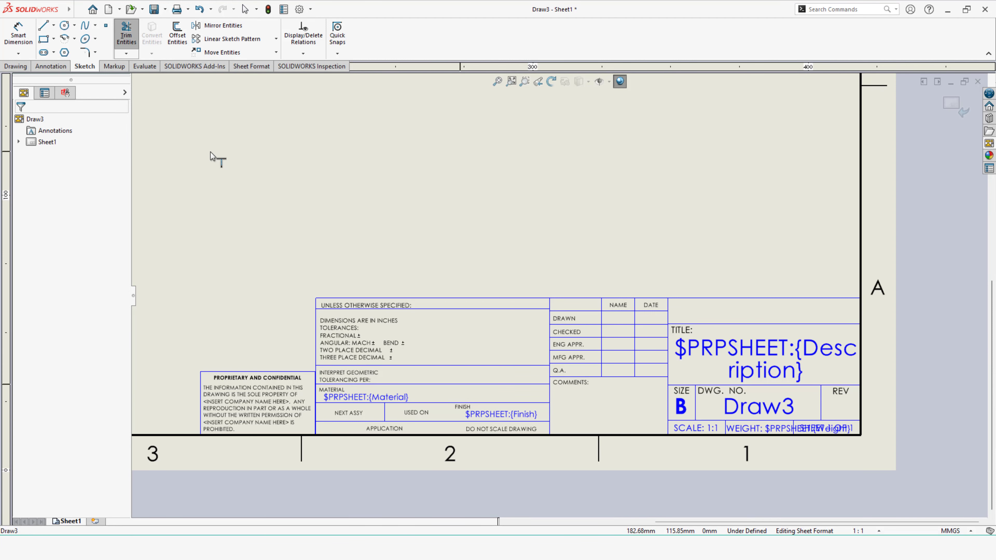
Drag the divider beside the approval rows left next to the tolerance notes.
{"action": "key", "text": "Escape"}
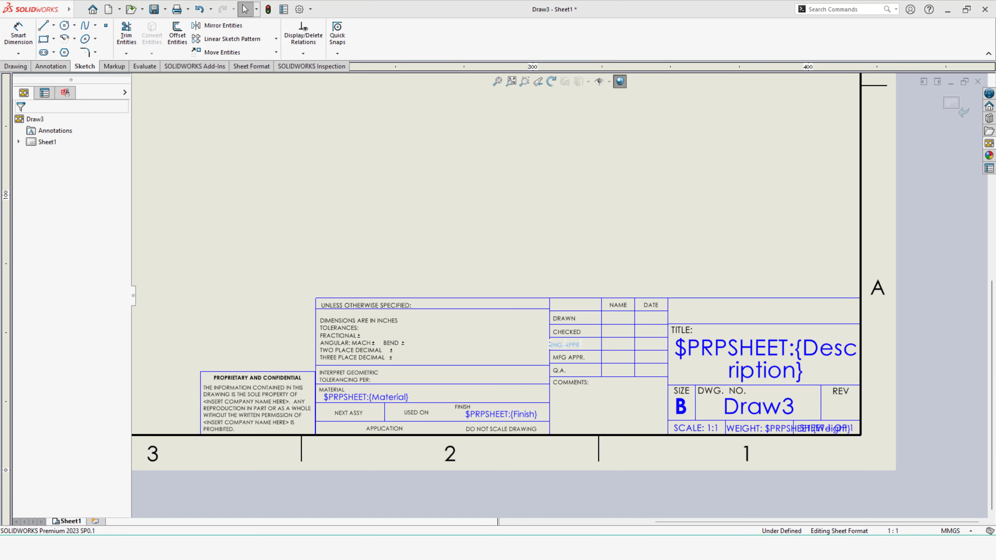
{"action": "left_click", "coordinate": [550, 343]}
{"action": "scroll", "coordinate": [574, 360], "scroll_direction": "up", "scroll_amount": 5}
{"action": "left_click", "coordinate": [501, 293]}
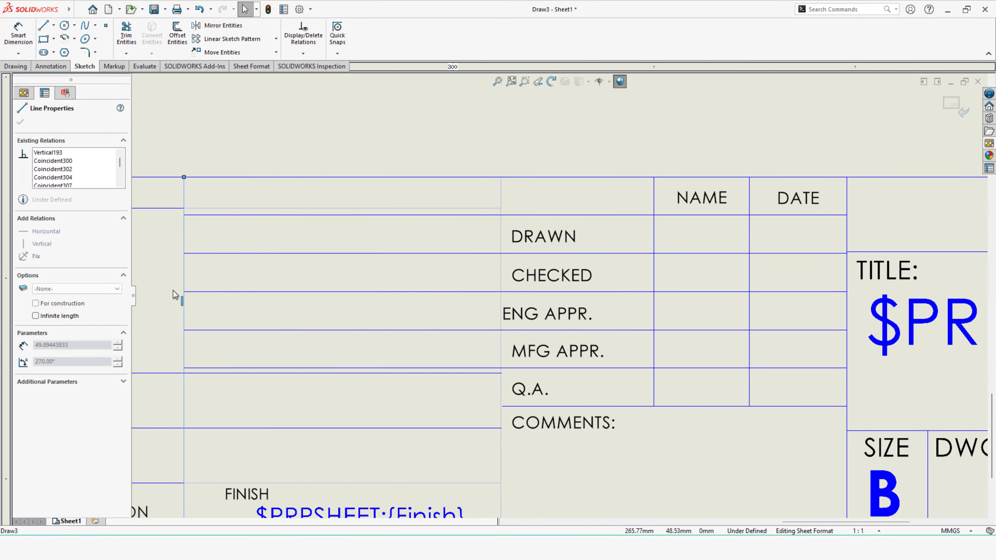
{"action": "scroll", "coordinate": [300, 296], "scroll_direction": "up", "scroll_amount": 1}
{"action": "scroll", "coordinate": [306, 307], "scroll_direction": "up", "scroll_amount": 2}
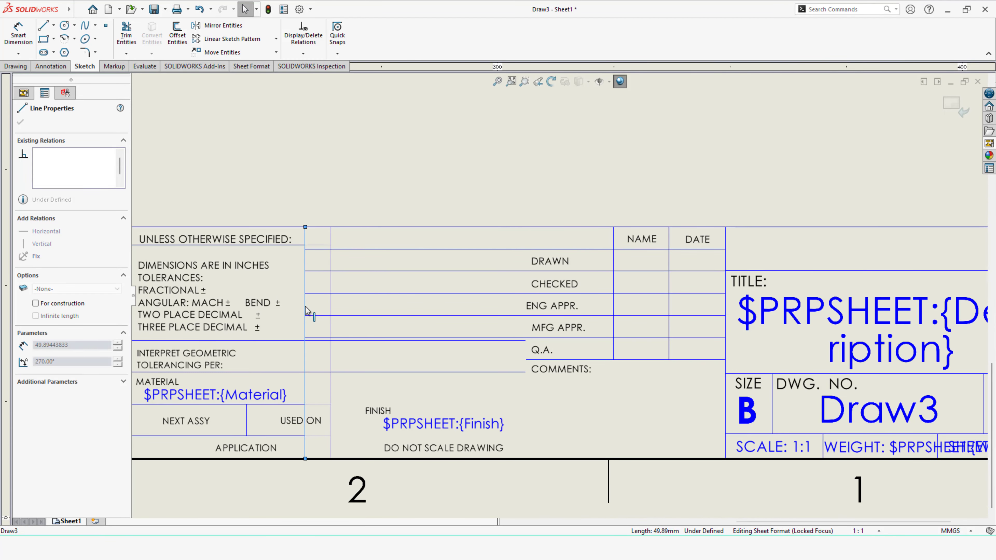
{"action": "left_click_drag", "start_coordinate": [308, 310], "coordinate": [301, 310]}
{"action": "key", "text": "Escape"}
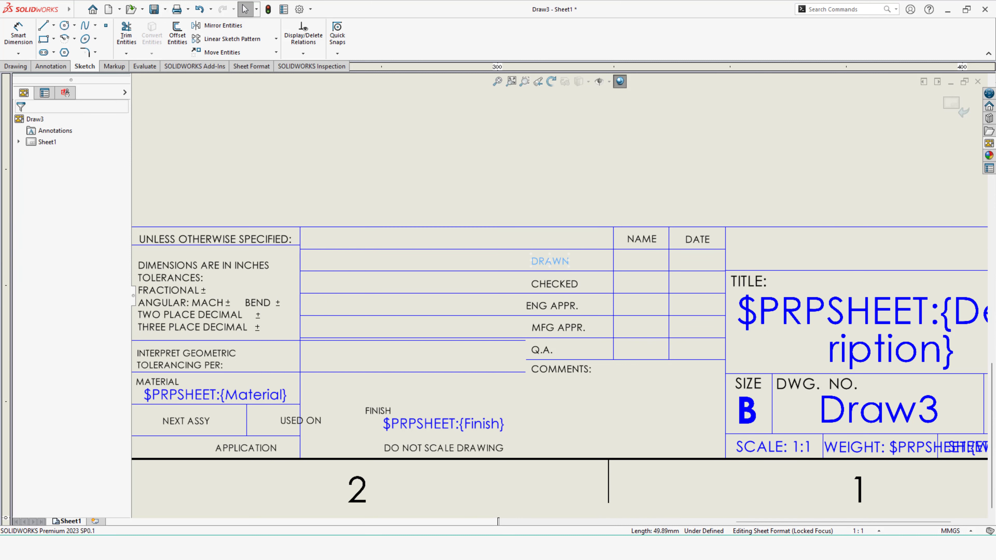
{"action": "left_click", "coordinate": [550, 261]}
Move the NAME header, DRAWN–COMMENTS labels and name/DATE column dividers left.
{"action": "left_click", "coordinate": [554, 285], "text": "ctrl"}
{"action": "left_click", "coordinate": [557, 307], "text": "ctrl"}
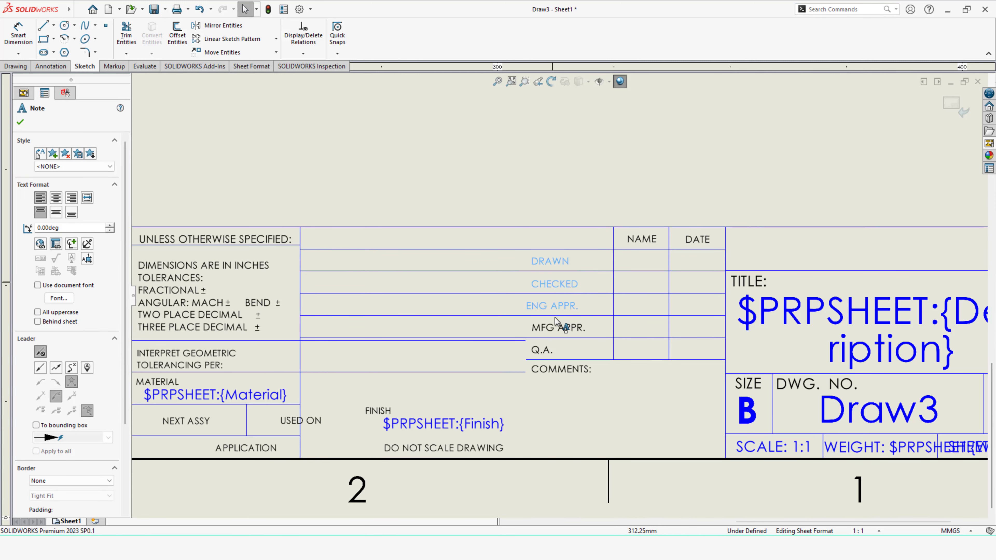
{"action": "left_click", "coordinate": [565, 329], "text": "ctrl"}
{"action": "left_click", "coordinate": [553, 351], "text": "ctrl"}
{"action": "left_click", "coordinate": [564, 370], "text": "ctrl"}
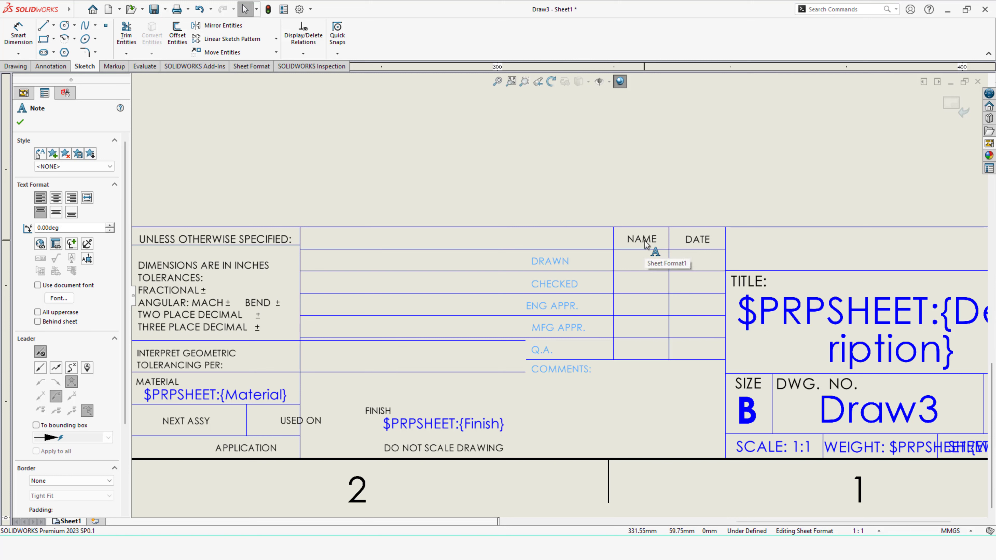
{"action": "left_click", "coordinate": [647, 244], "text": "ctrl"}
{"action": "left_click_drag", "start_coordinate": [537, 263], "coordinate": [320, 259]}
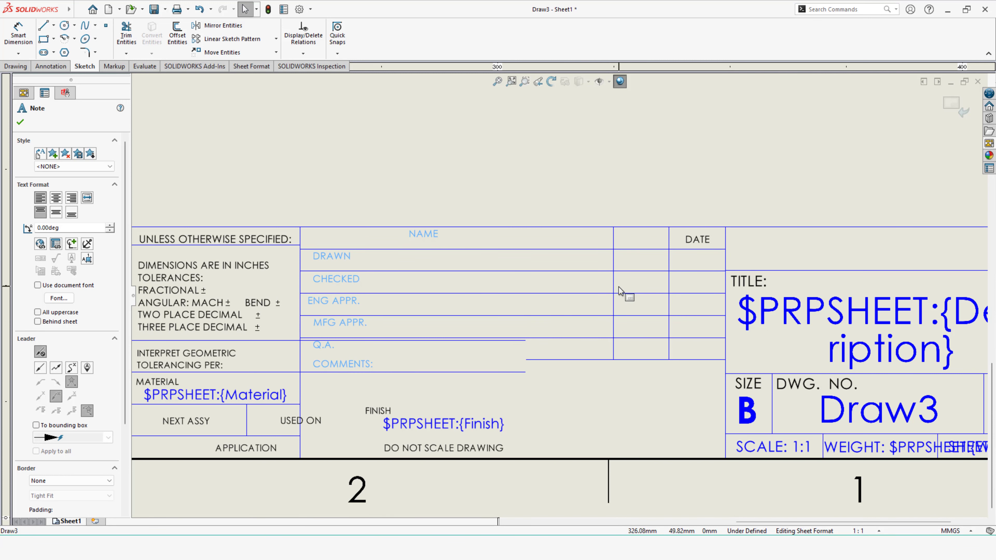
{"action": "left_click_drag", "start_coordinate": [614, 289], "coordinate": [382, 289]}
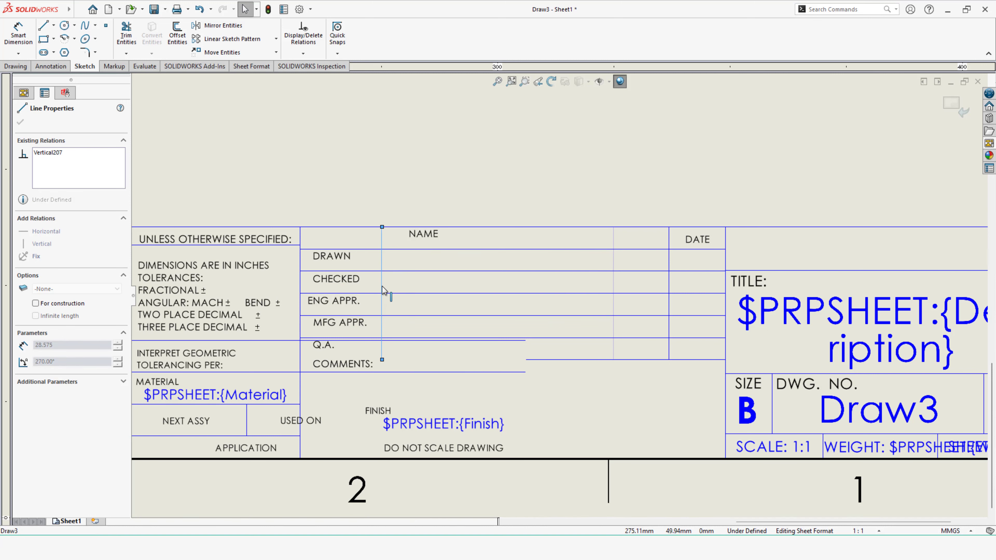
{"action": "left_click_drag", "start_coordinate": [669, 270], "coordinate": [614, 271]}
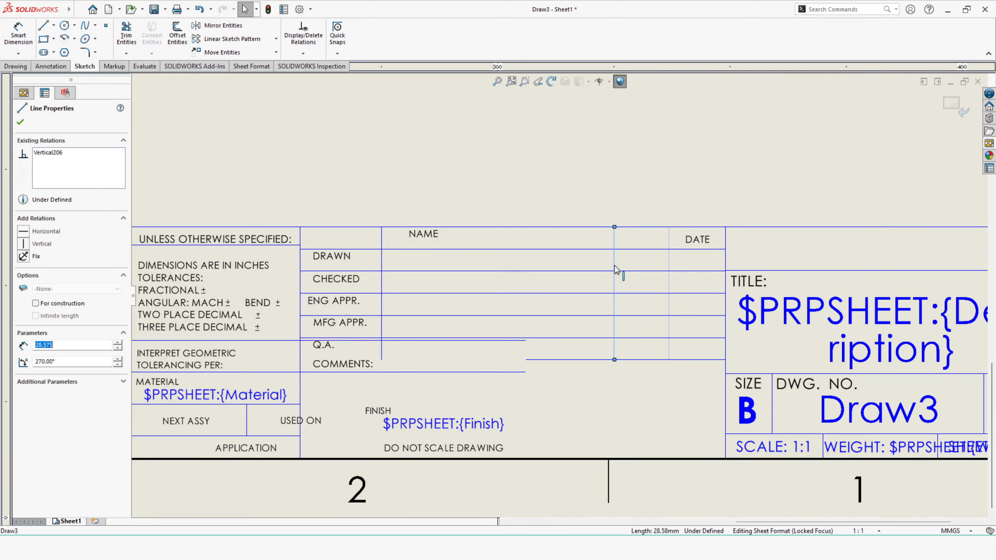
Power-trim the short stray line near the COMMENTS row.
{"action": "left_click", "coordinate": [119, 48]}
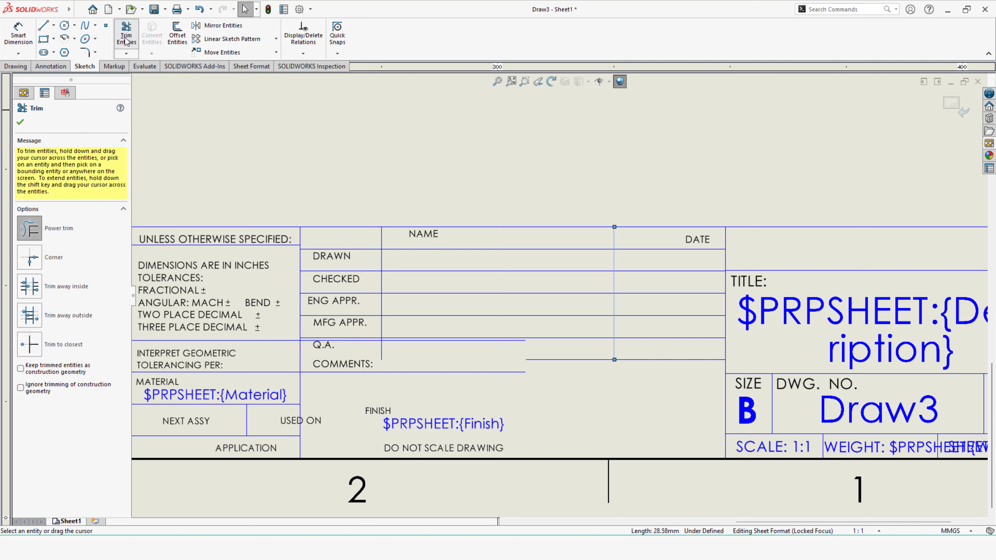
{"action": "left_click_drag", "start_coordinate": [440, 344], "coordinate": [440, 337]}
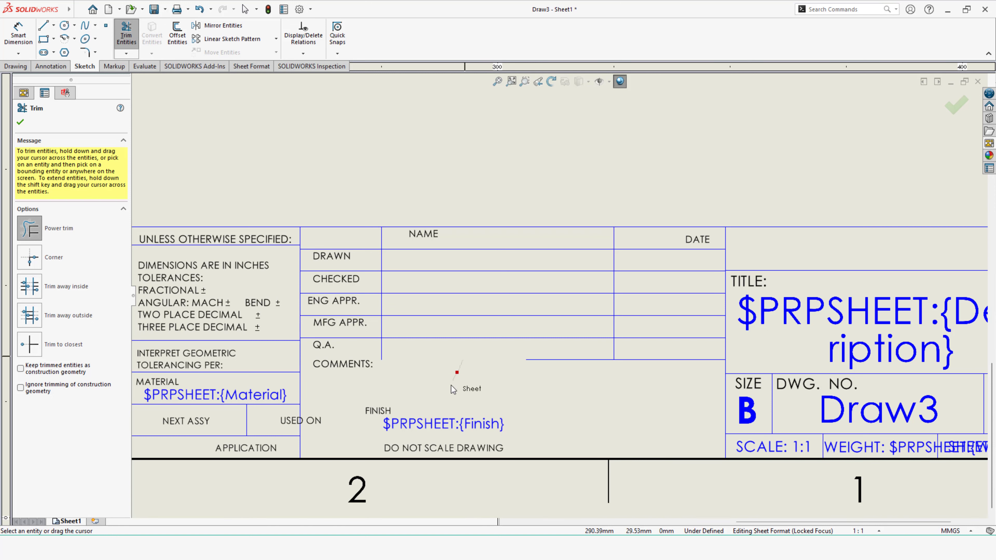
{"action": "left_click", "coordinate": [21, 122]}
{"action": "left_click", "coordinate": [127, 53]}
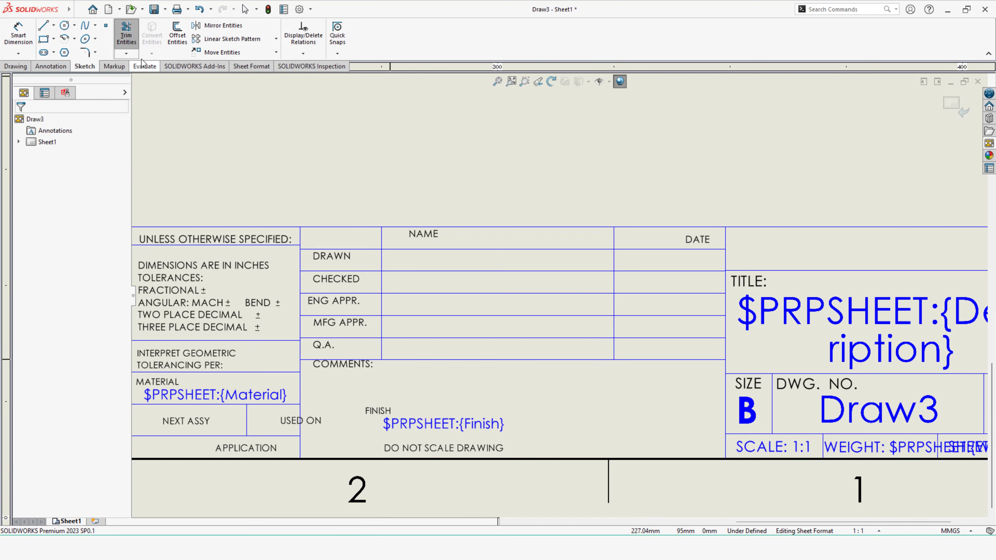
Add a note with the drafter's name in the DRAWN row's name cell.
{"action": "key", "text": "Escape"}
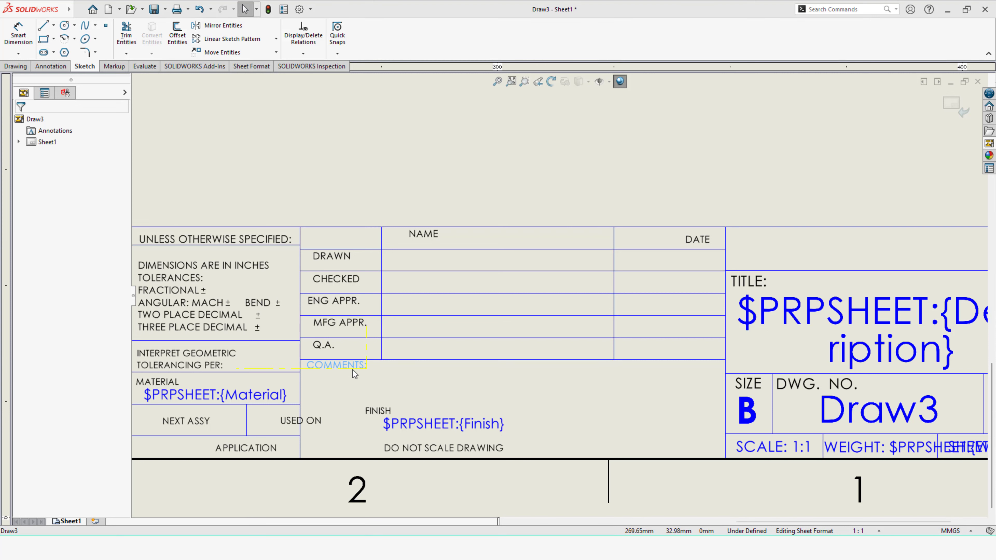
{"action": "left_click", "coordinate": [354, 371]}
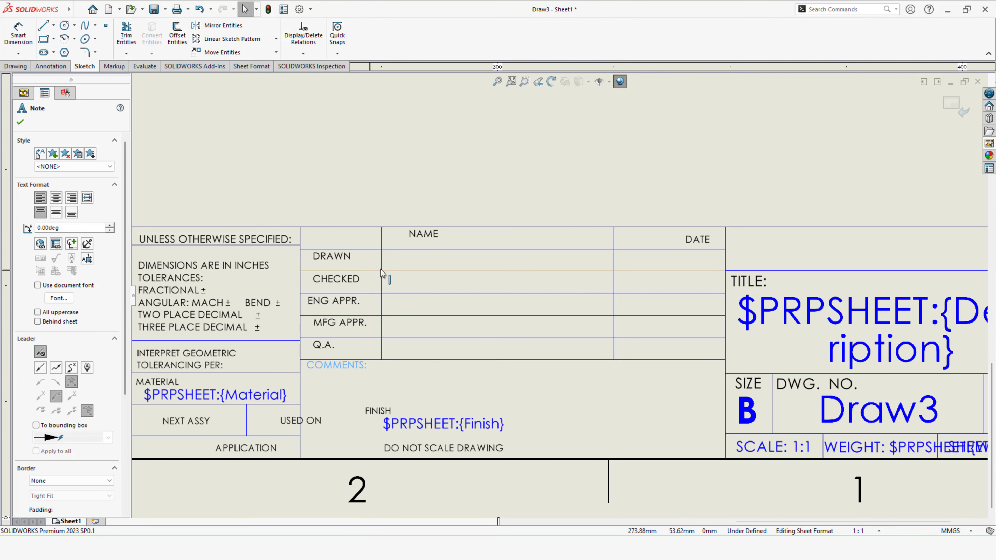
{"action": "left_click", "coordinate": [20, 122]}
{"action": "left_click", "coordinate": [50, 66]}
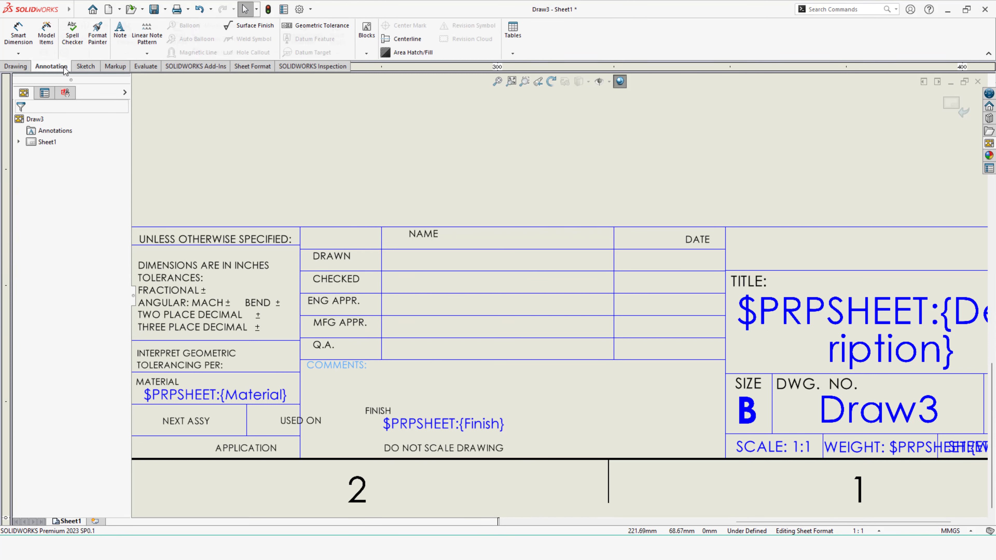
{"action": "left_click", "coordinate": [120, 35]}
{"action": "left_click", "coordinate": [404, 263]}
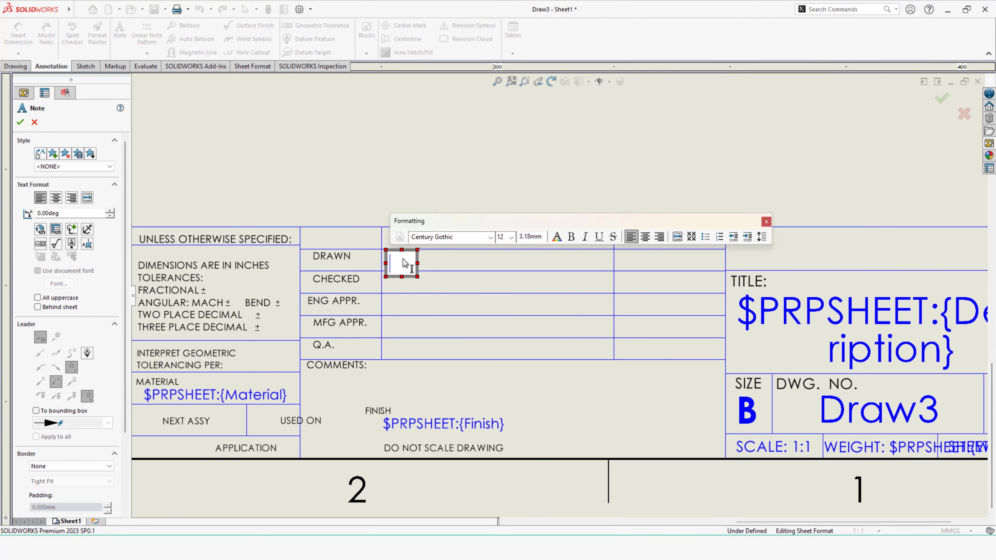
{"action": "type", "text": "Shafaul"}
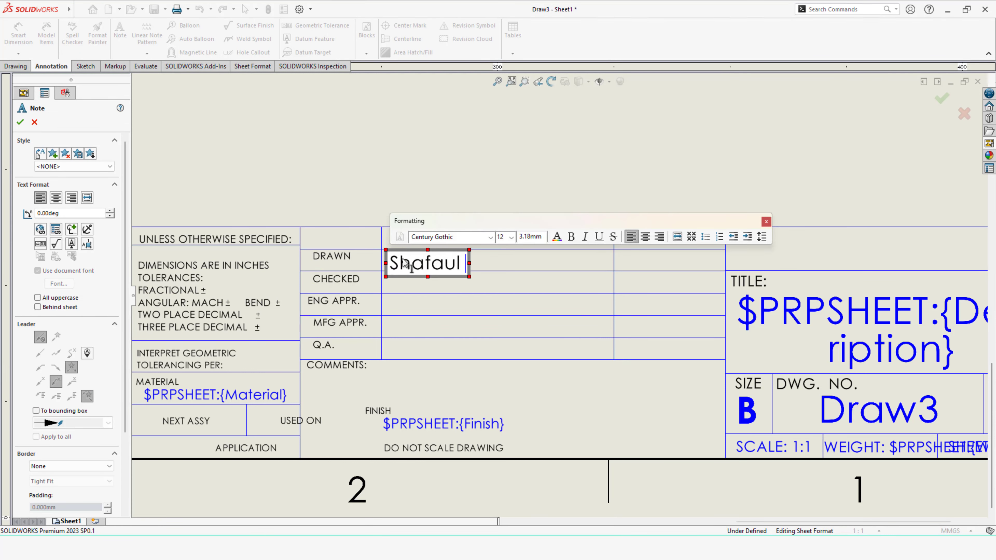
{"action": "type", "text": " Haque"}
{"action": "key", "text": "Escape"}
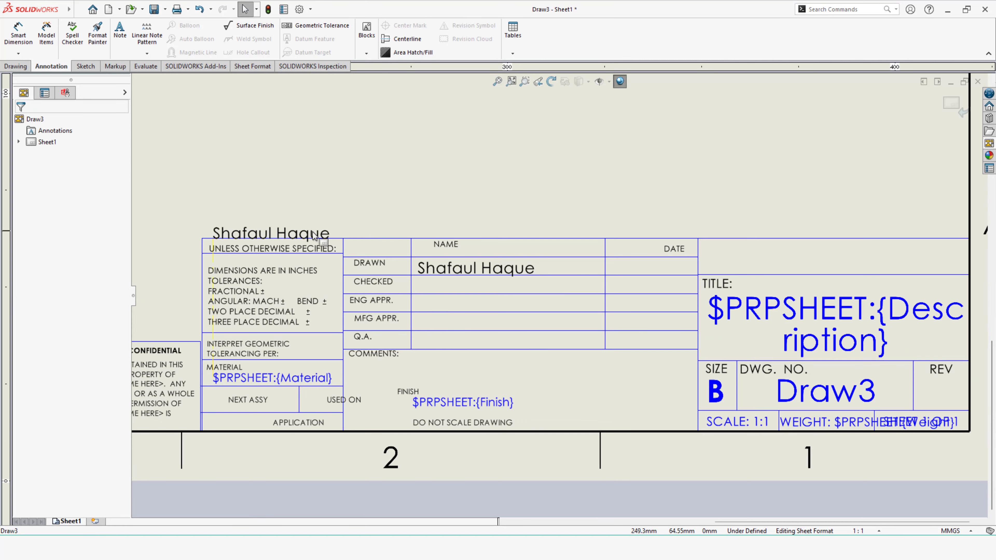
Exit sheet format editing and zoom to fit the whole B-size sheet.
{"action": "left_click", "coordinate": [952, 103]}
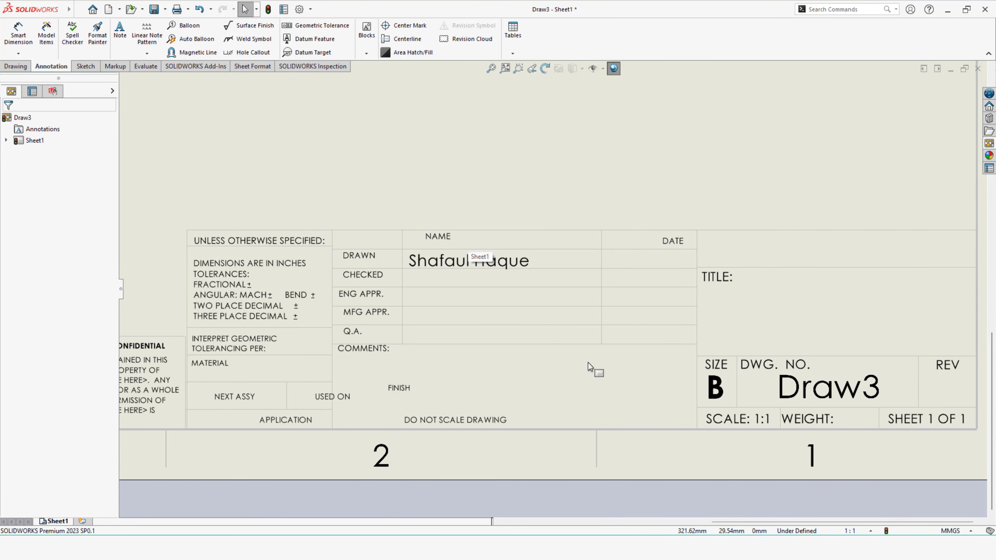
{"action": "scroll", "coordinate": [385, 226], "scroll_direction": "up", "scroll_amount": 2}
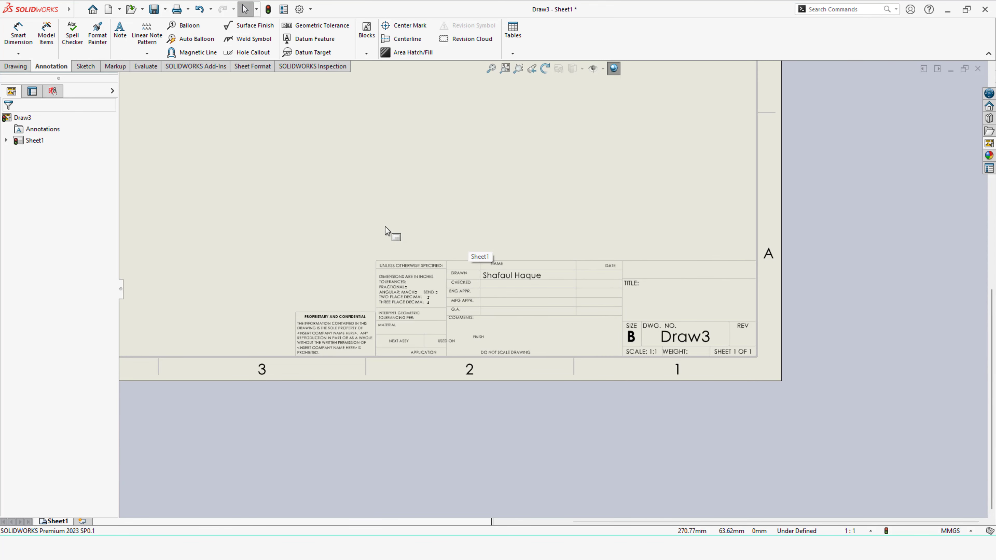
{"action": "scroll", "coordinate": [285, 169], "scroll_direction": "up", "scroll_amount": 1}
{"action": "left_click", "coordinate": [491, 68]}
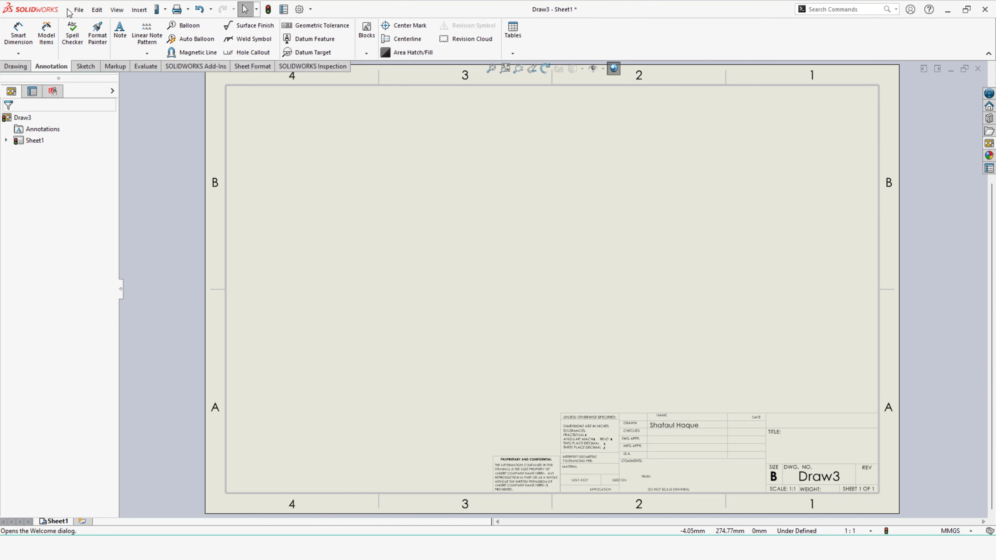
Save the sheet format as 'b - landscape' plus the drafter's name (.slddrt).
{"action": "left_click", "coordinate": [79, 10]}
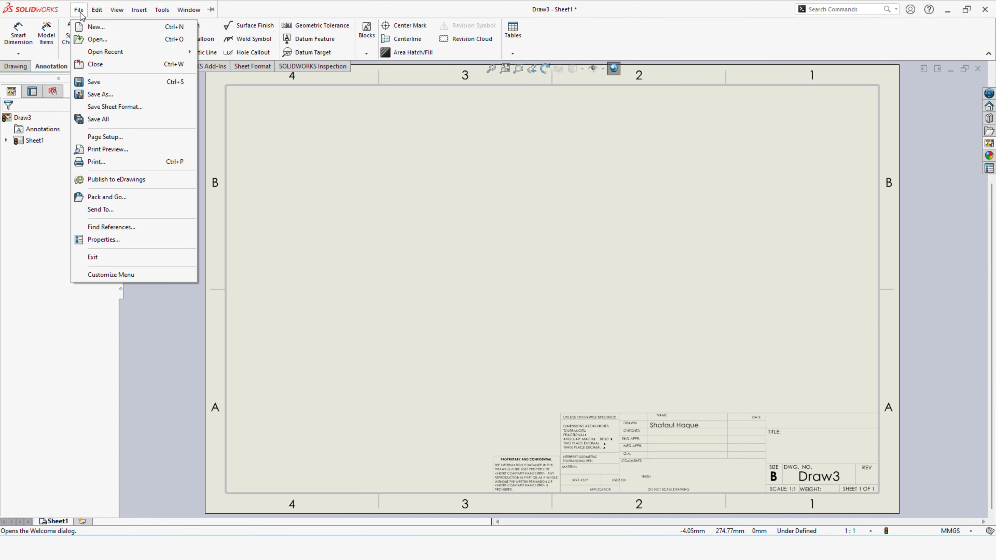
{"action": "left_click", "coordinate": [125, 111]}
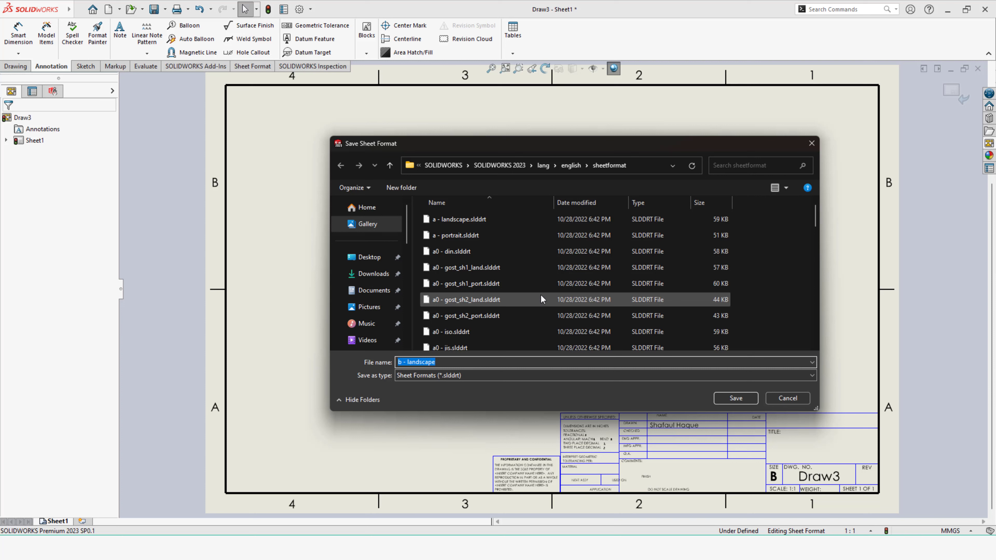
{"action": "left_click", "coordinate": [444, 362]}
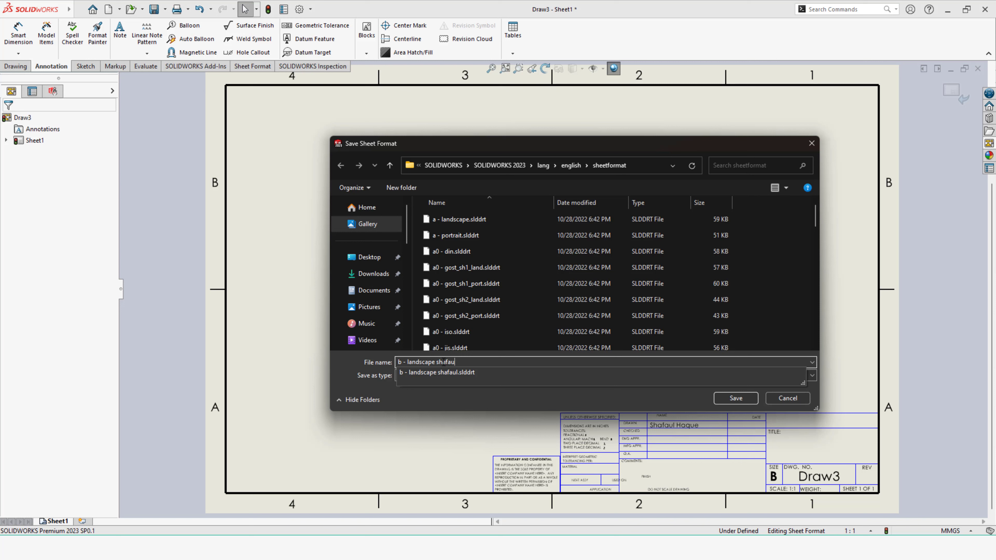
{"action": "left_click", "coordinate": [350, 373]}
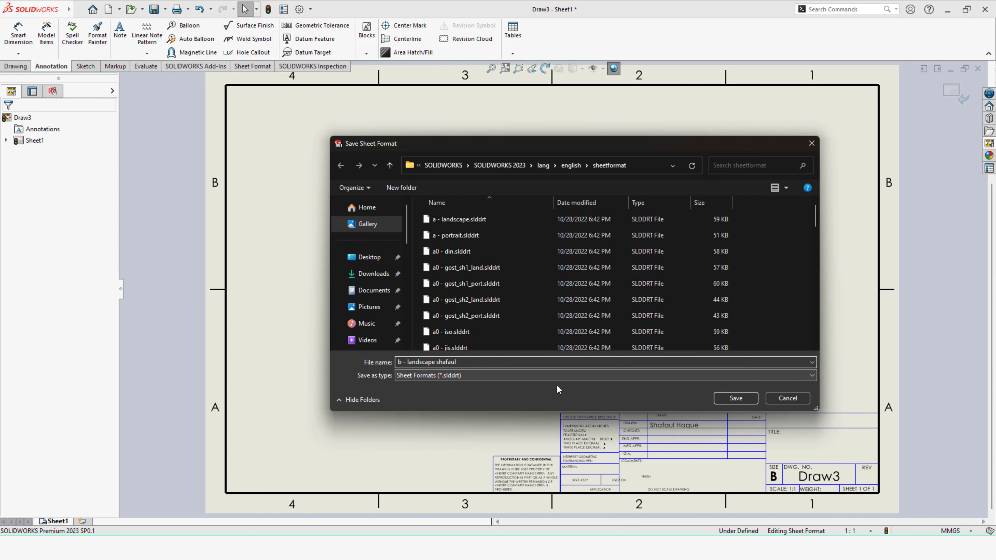
{"action": "left_click", "coordinate": [739, 399]}
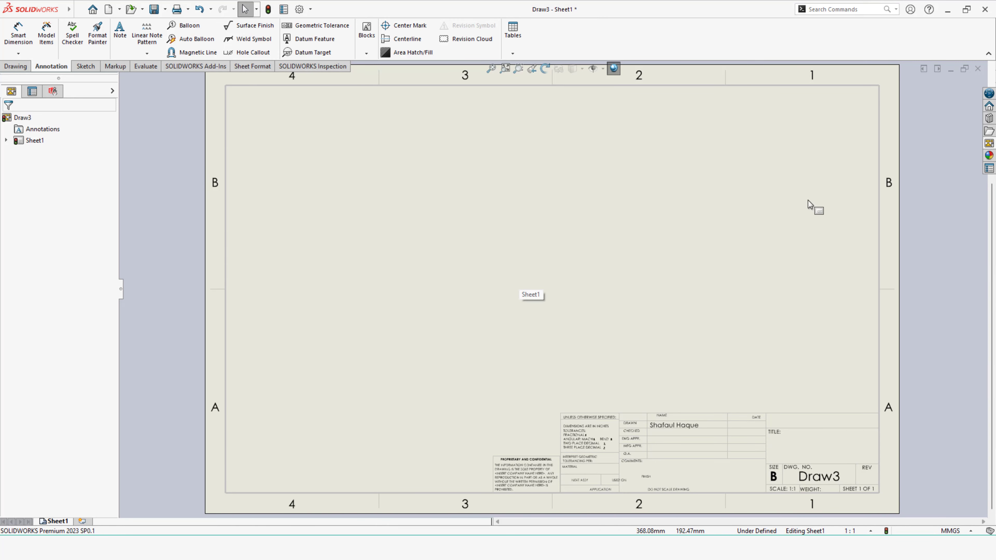
Close Draw3 without saving and begin a new Drawing document.
{"action": "left_click", "coordinate": [978, 70]}
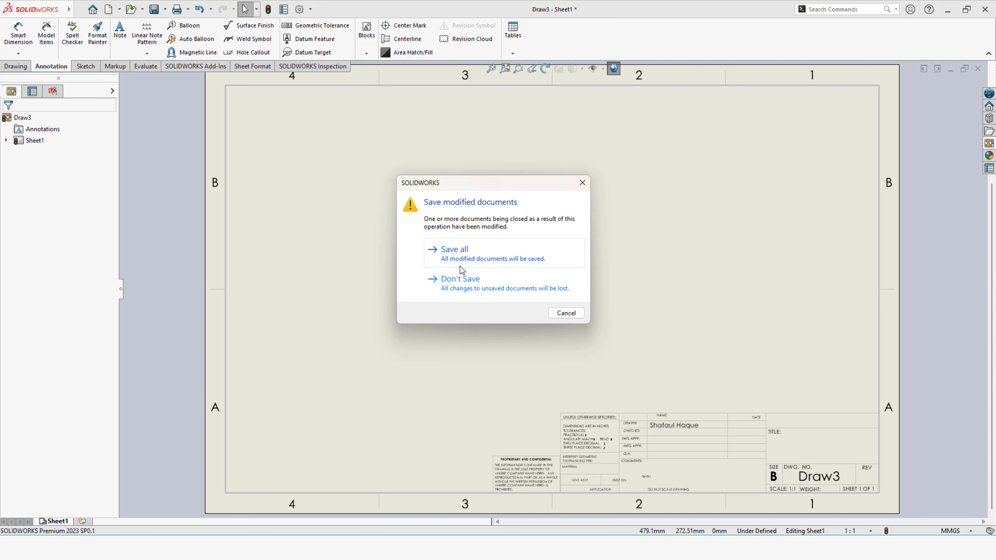
{"action": "left_click", "coordinate": [508, 285]}
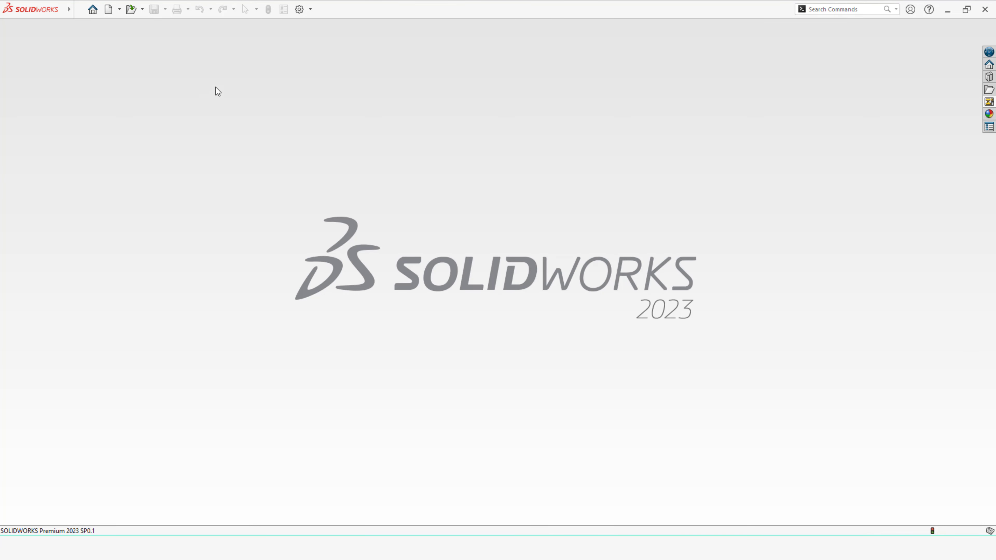
{"action": "left_click", "coordinate": [109, 9]}
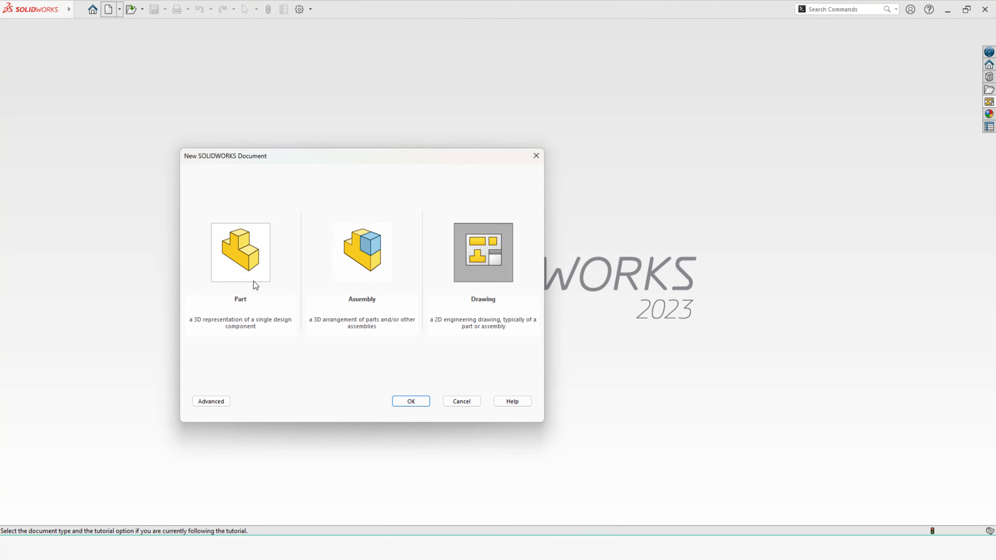
{"action": "left_click", "coordinate": [414, 401]}
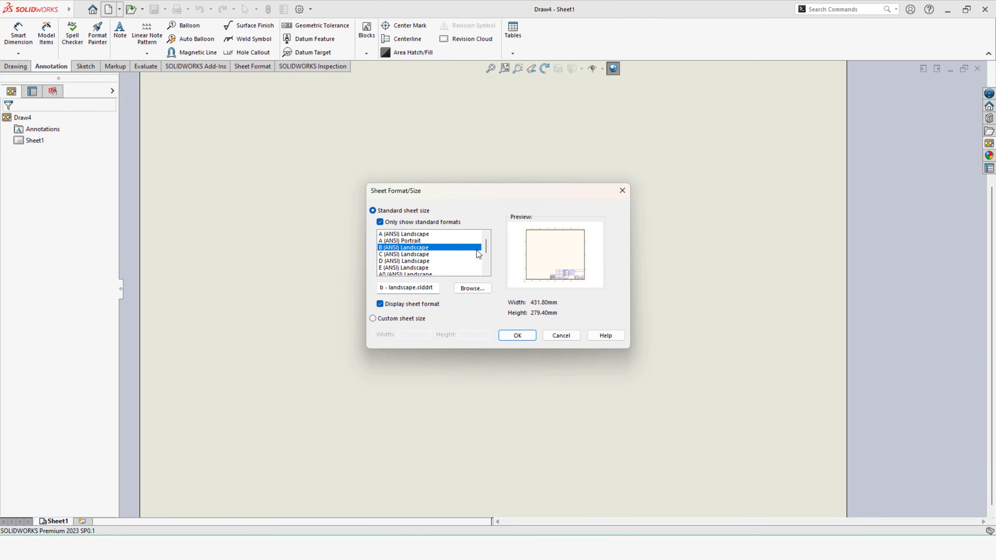
Turn off 'Only show standard formats' and pick the custom b - landscape sheet format.
{"action": "mouse_move", "coordinate": [487, 249]}
{"action": "left_mouse_down"}
{"action": "mouse_move", "coordinate": [486, 282]}
{"action": "mouse_move", "coordinate": [488, 241]}
{"action": "mouse_move", "coordinate": [488, 274]}
{"action": "left_mouse_up"}
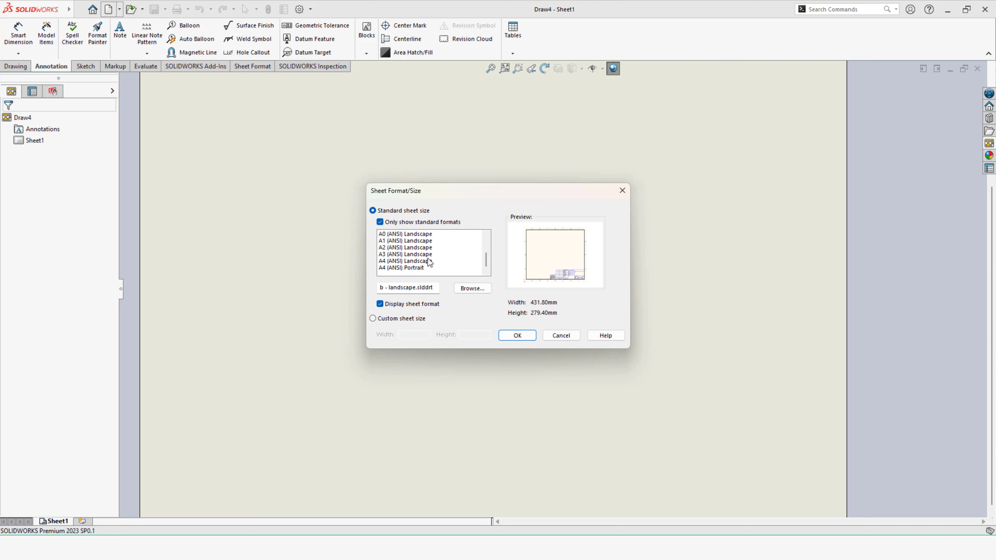
{"action": "left_click", "coordinate": [380, 222]}
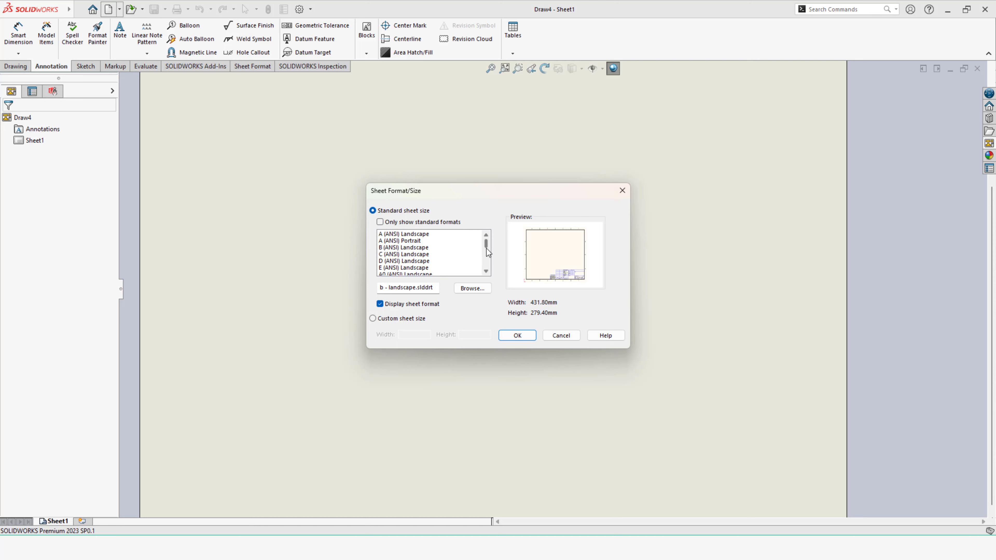
{"action": "left_click_drag", "start_coordinate": [487, 244], "coordinate": [487, 277]}
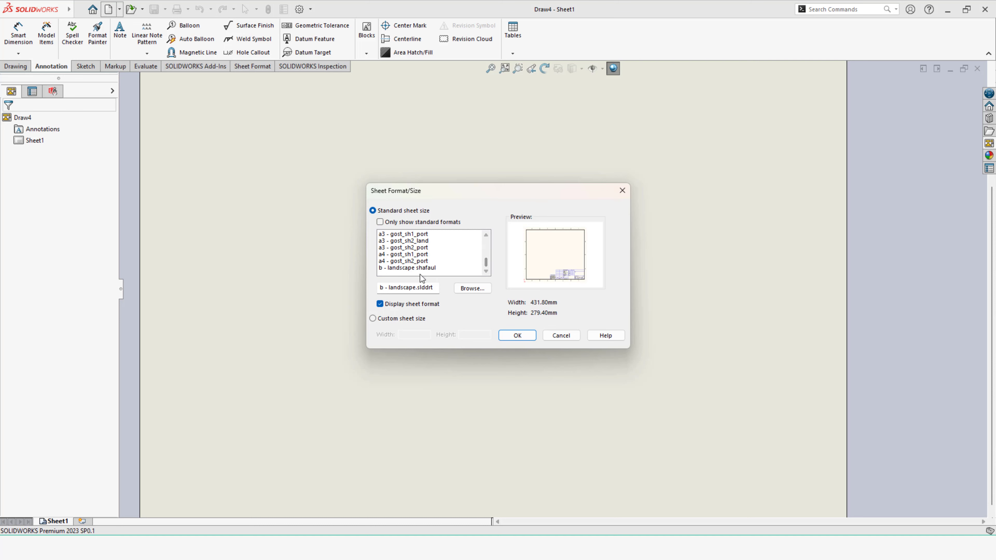
{"action": "left_click", "coordinate": [404, 269]}
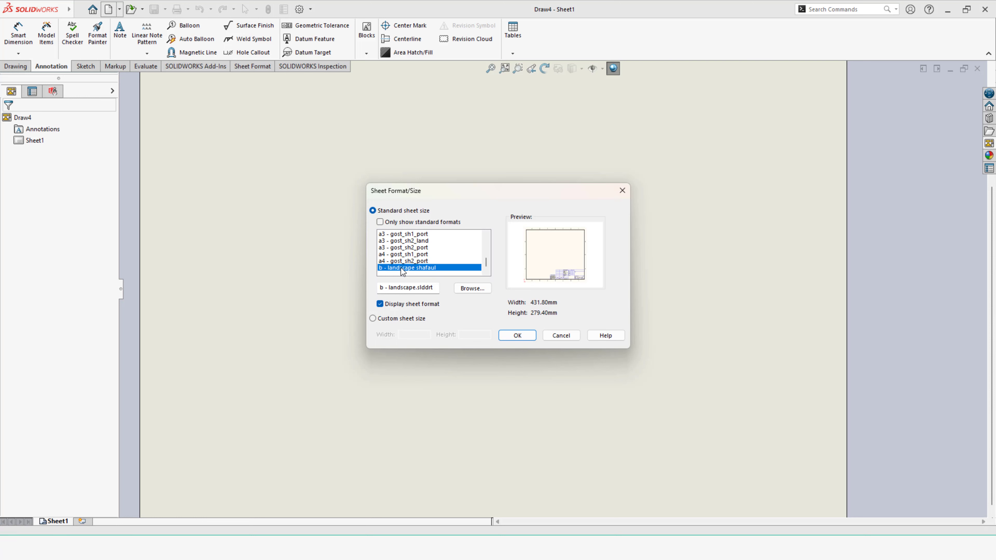